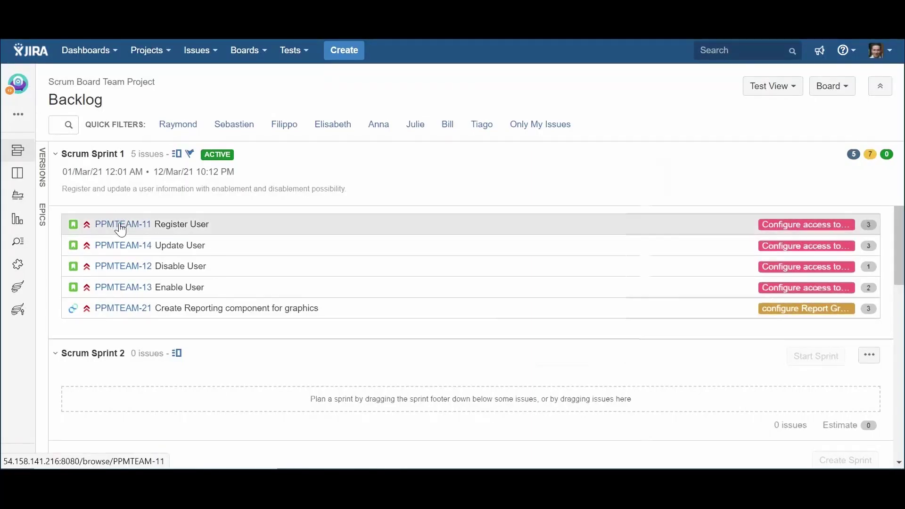
Open PPMTEAM-11 Register User and start a sub-task titled 'notification email not sent'.
left_click(120, 228)
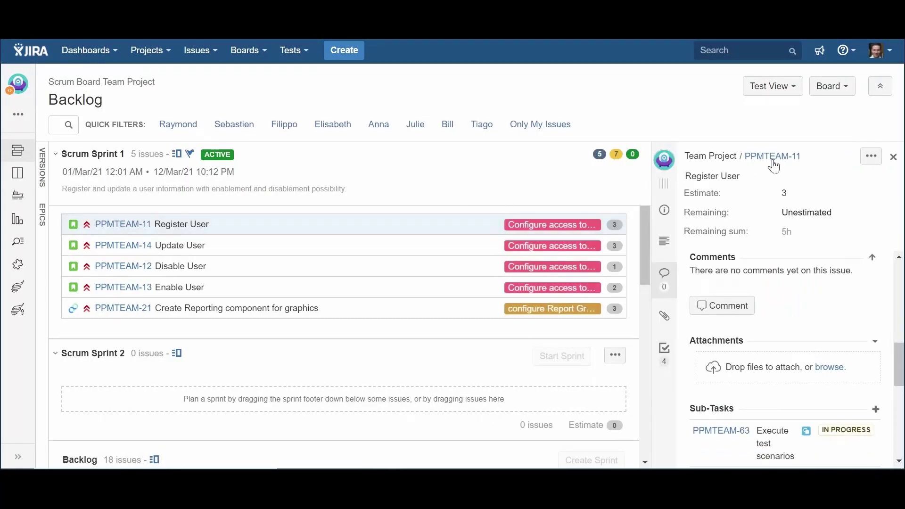
left_click(775, 159)
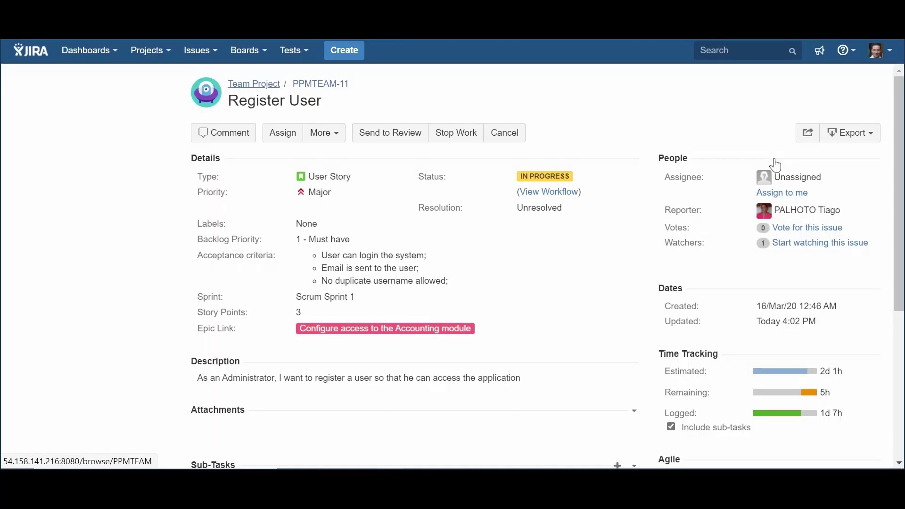
scroll(589, 297, "down", 4)
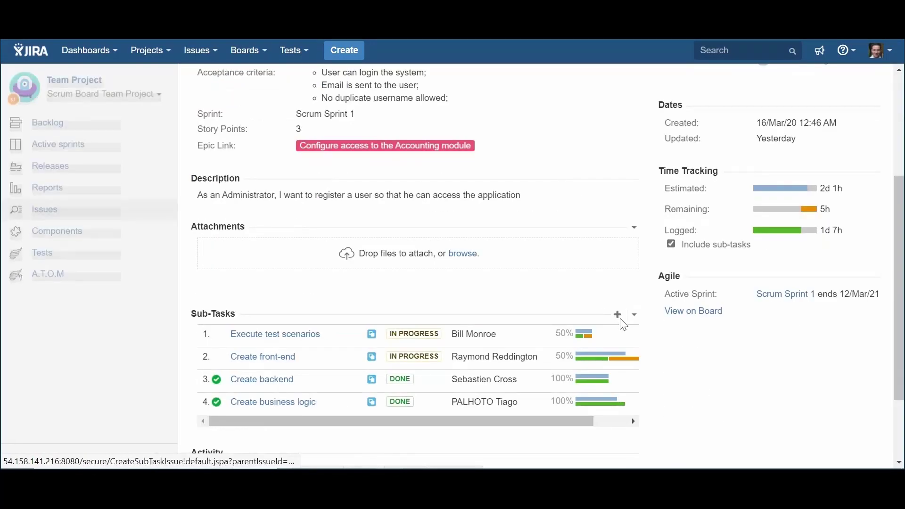
left_click(619, 316)
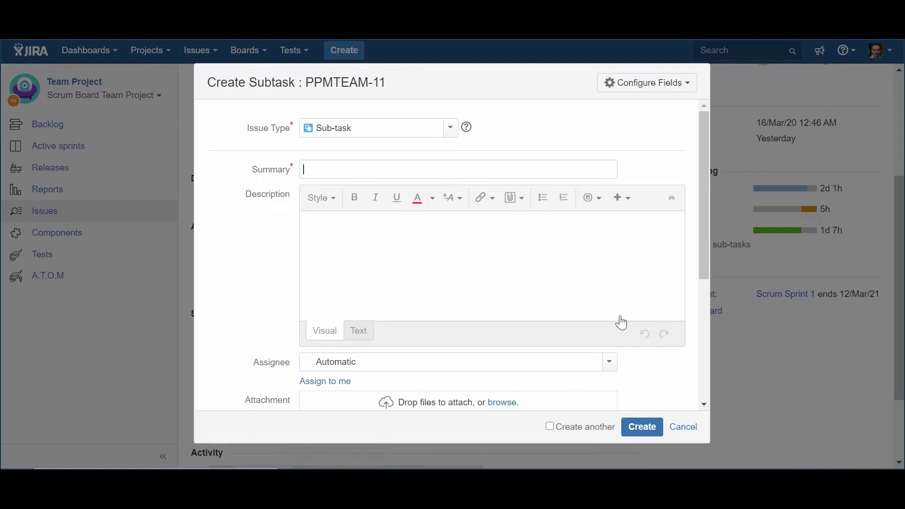
type("notification email not sent")
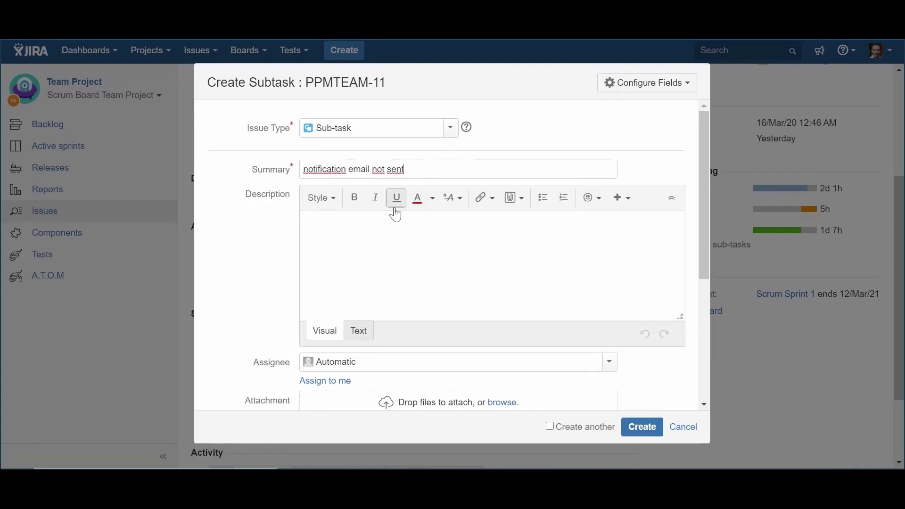
Describe the missing notification email, note it was found in Development, and add replication steps.
left_click(395, 247)
type("After recording all the required data and saving, the notification email is not sent.")
key("Return")
key("Return")
type("Found in Development.")
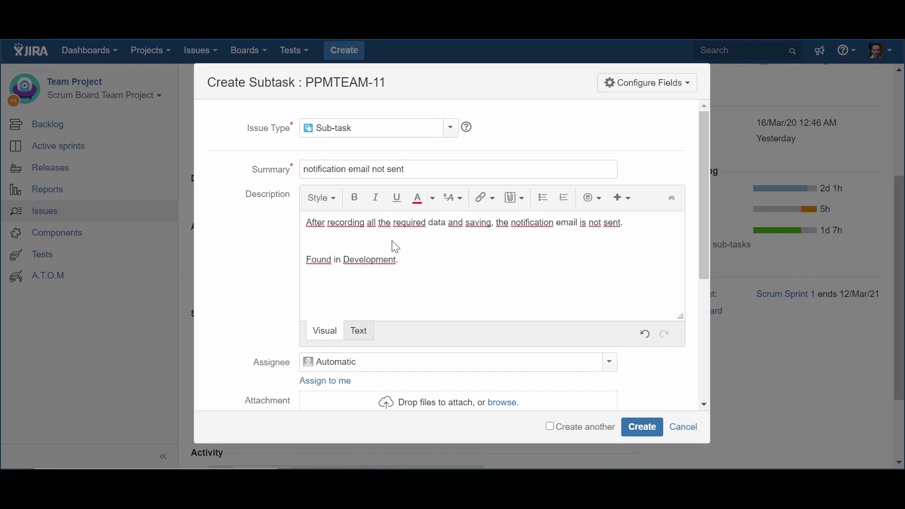
key("Return")
type("to replicate, just fill all mandatory fields and press save.")
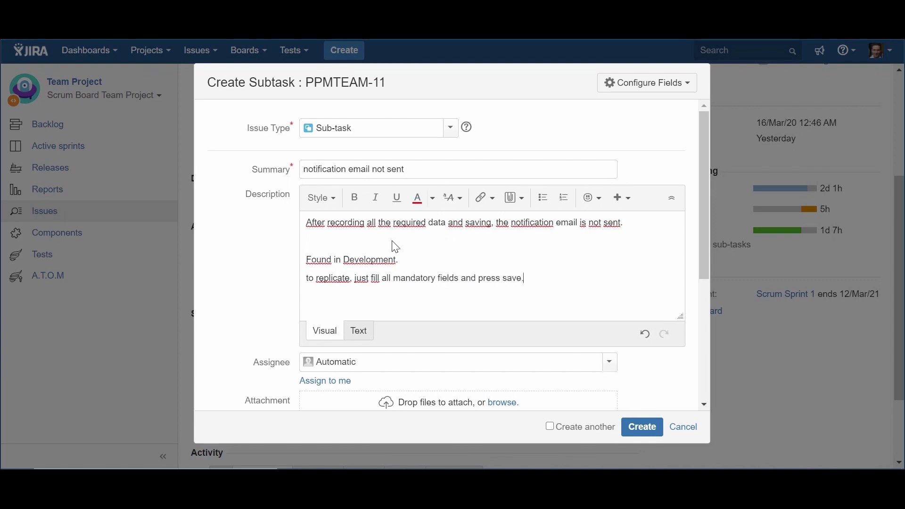
Assign the sub-task to the suggested team member and create it.
left_click(349, 363)
type("anna")
left_click(723, 299)
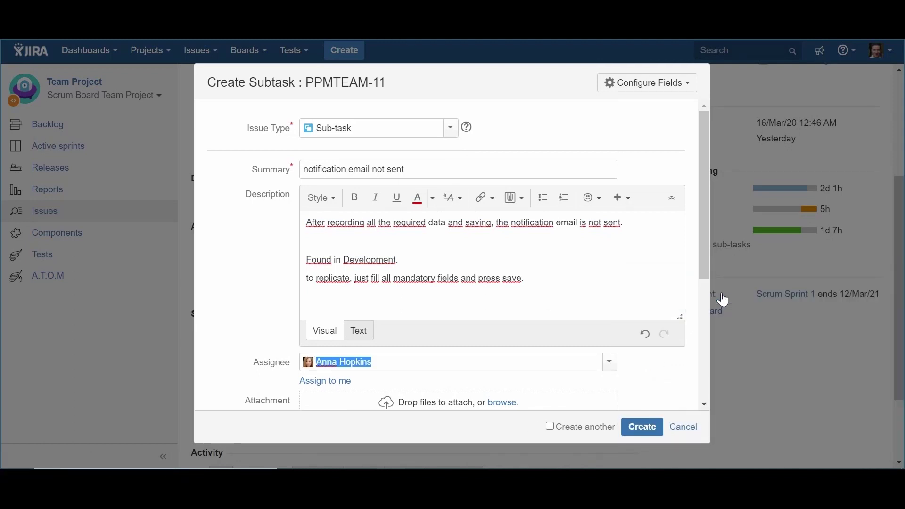
left_click_drag(704, 248, 696, 371)
left_click(644, 429)
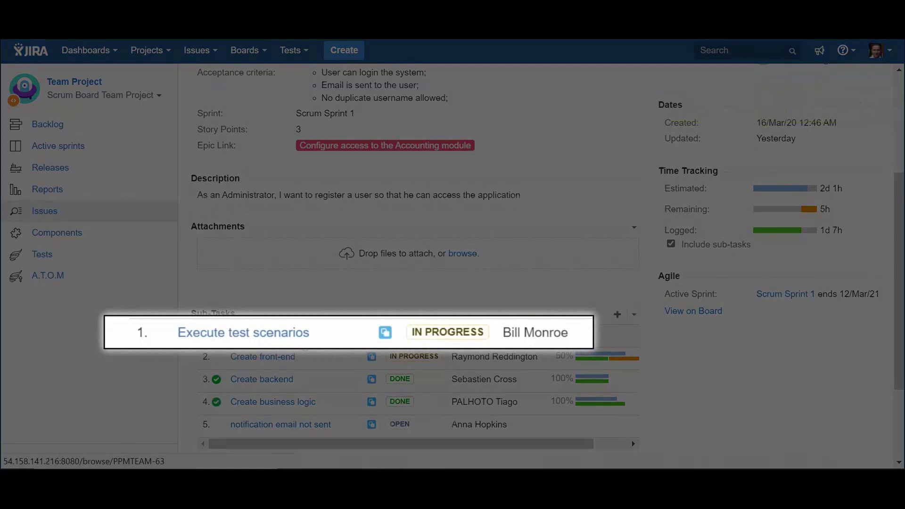
Log work on Execute test scenarios dated 4 March 2021, with remaining estimate set to 2.
left_click(283, 334)
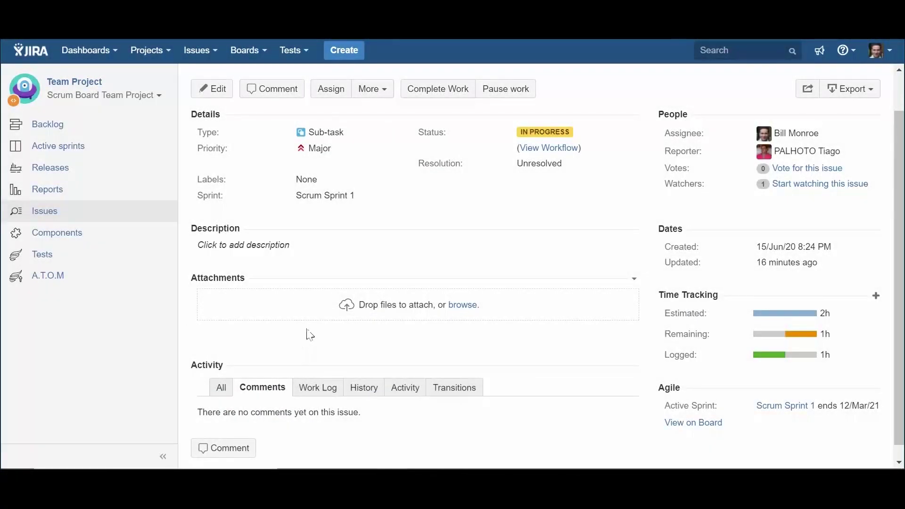
left_click(384, 92)
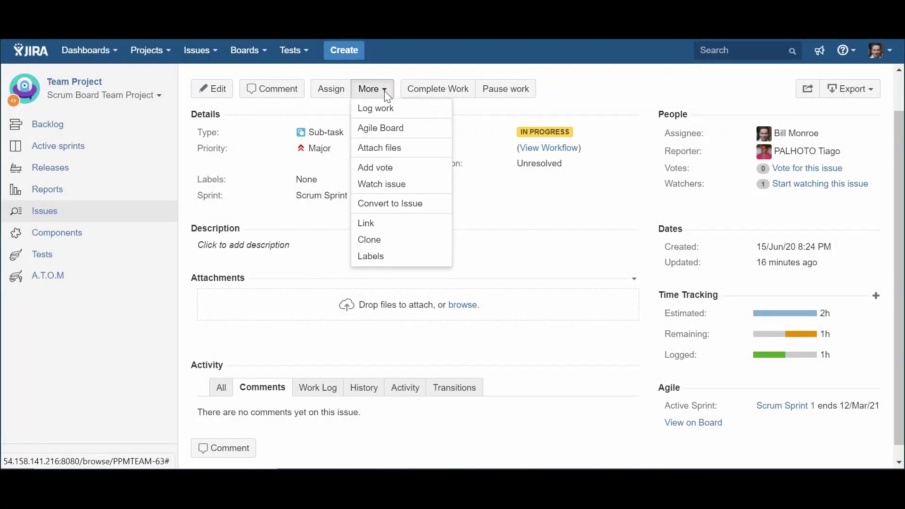
left_click(386, 109)
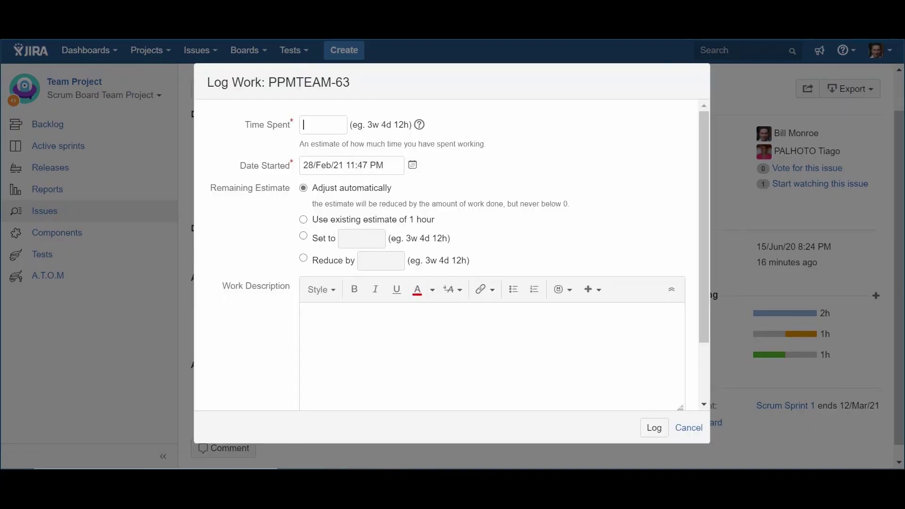
type("0")
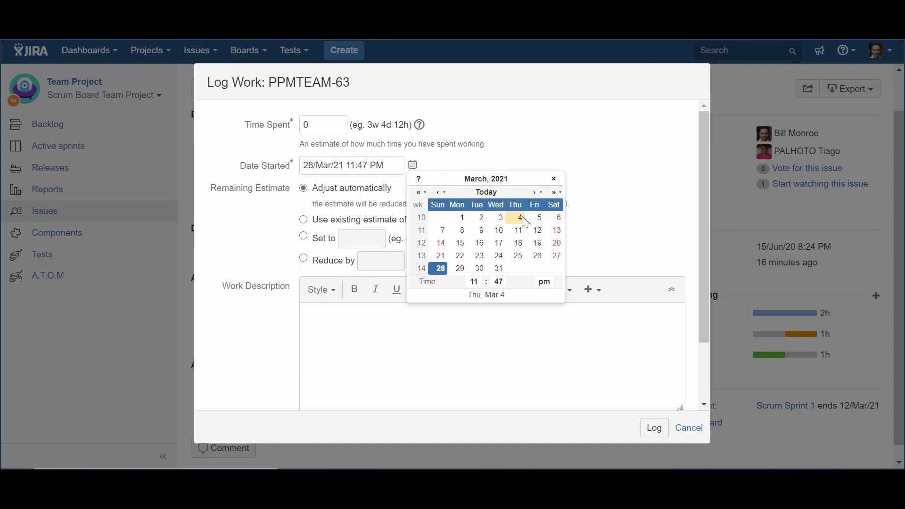
left_click(521, 218)
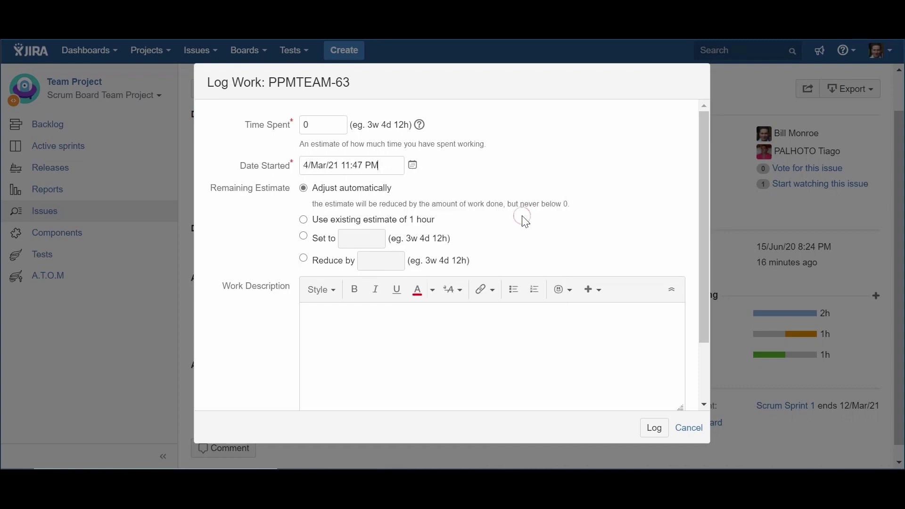
left_click(303, 235)
type("2h")
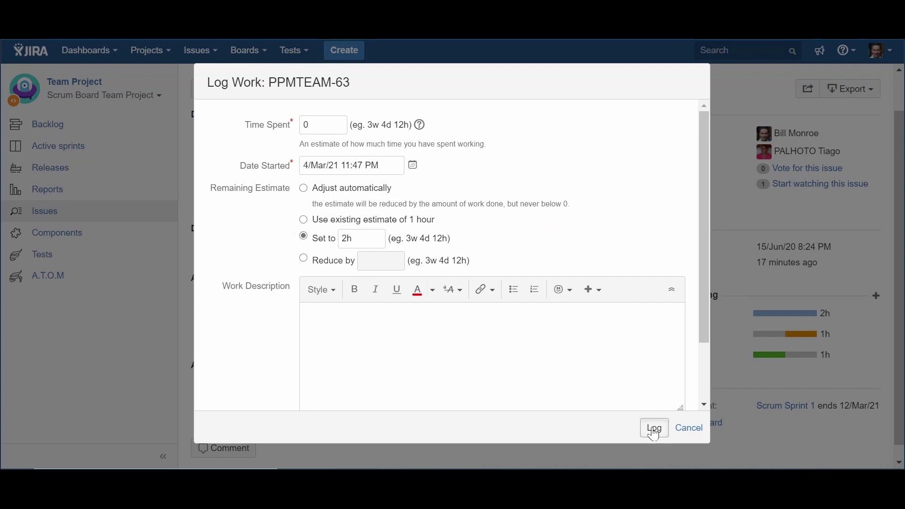
left_click(654, 428)
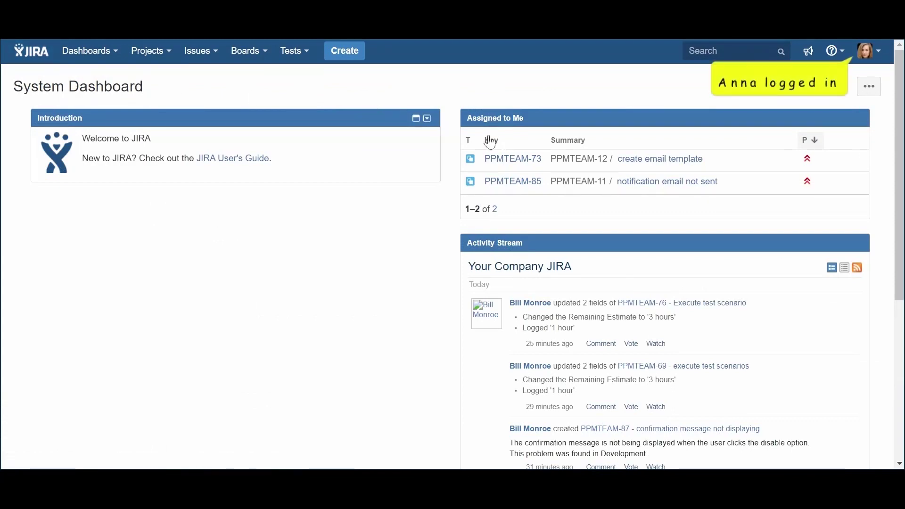
Edit PPMTEAM-85 'notification email not sent' to give it a 3h original estimate.
left_click(659, 188)
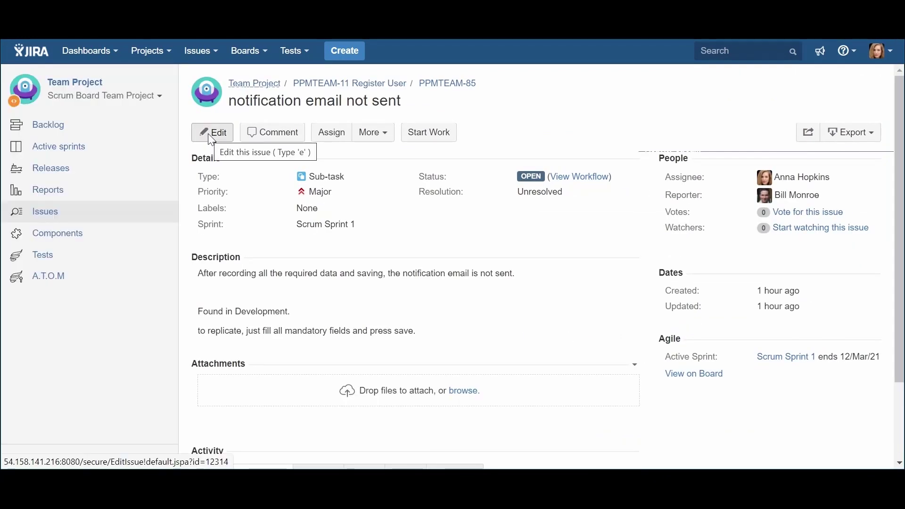
left_click(208, 134)
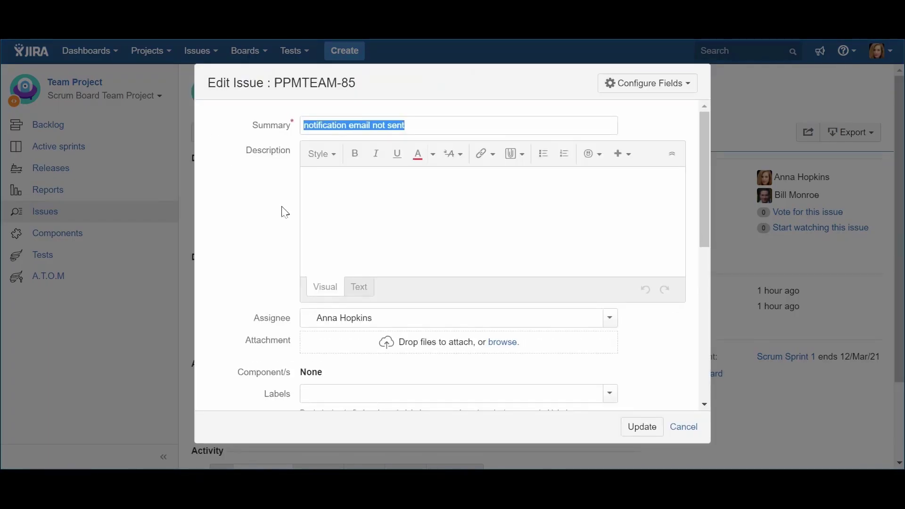
scroll(316, 220, "down", 5)
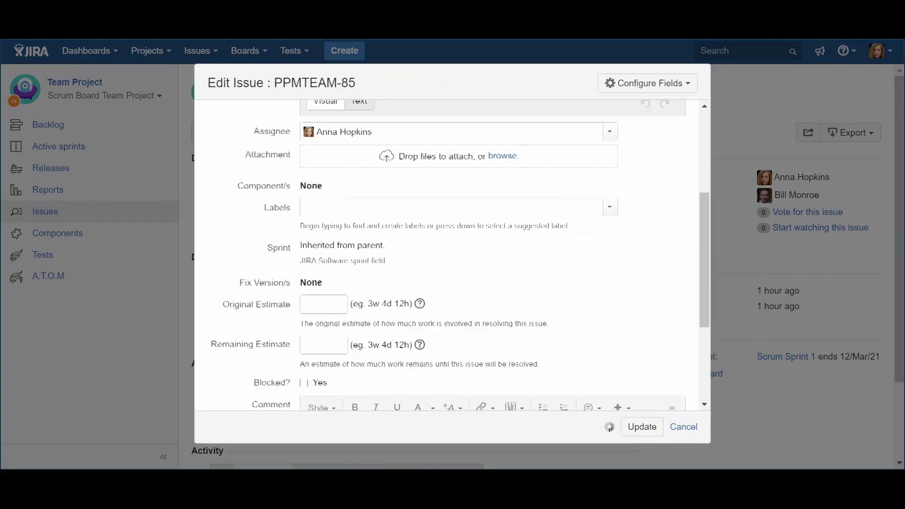
scroll(446, 255, "down", 2)
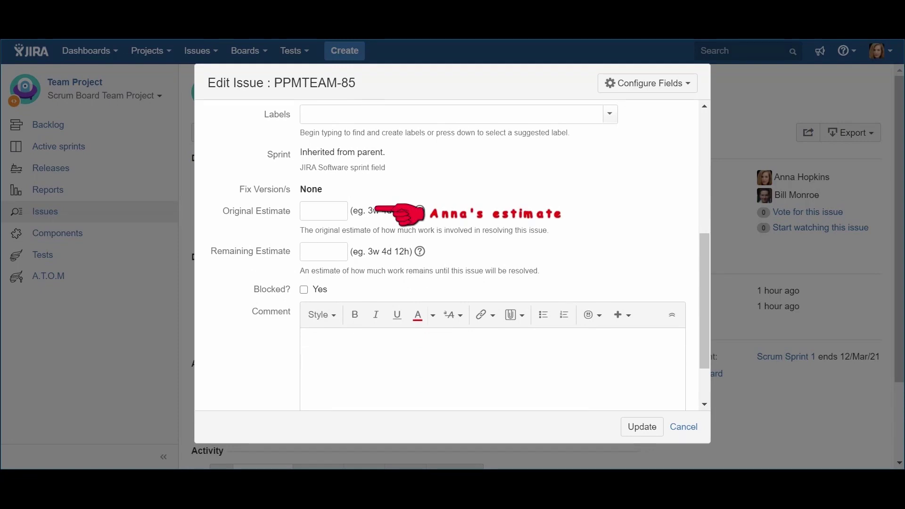
left_click(323, 210)
left_click(342, 247)
scroll(703, 319, "down", 3)
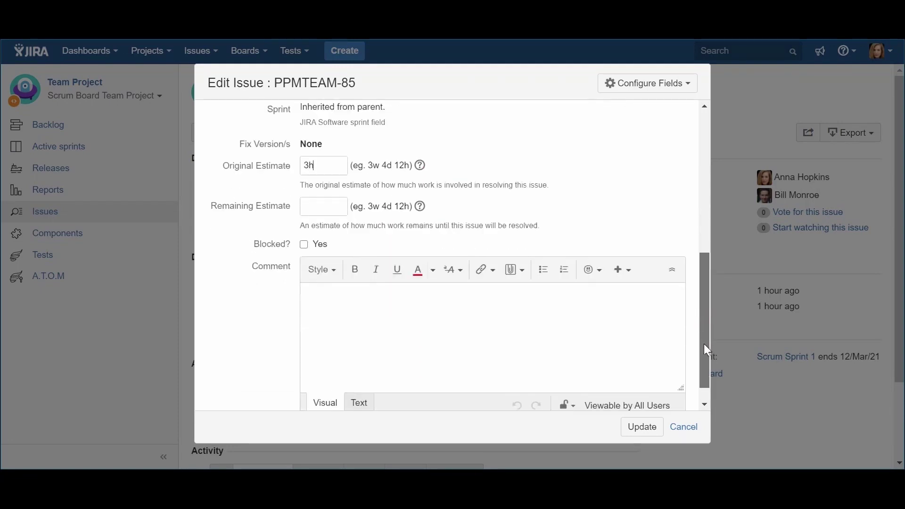
left_click(648, 429)
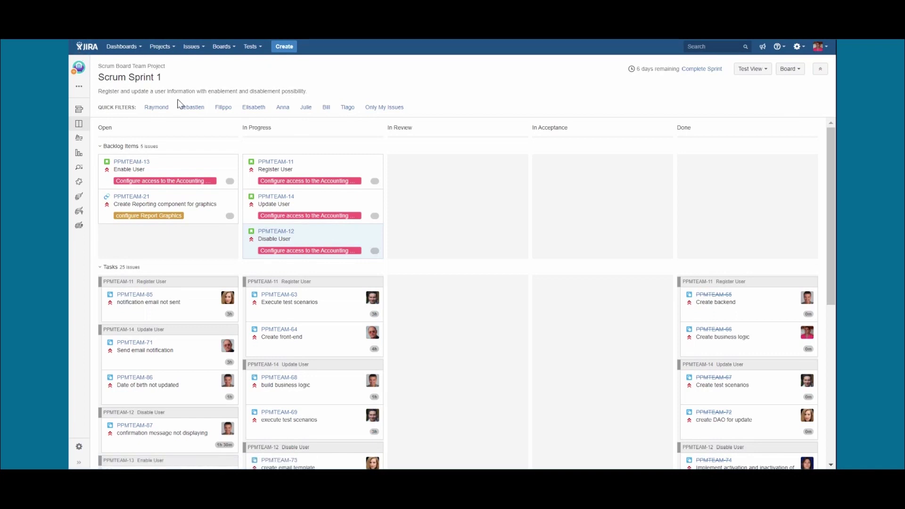
Filter the Scrum Sprint 1 board by each team member in turn, then clear the filters.
left_click(191, 109)
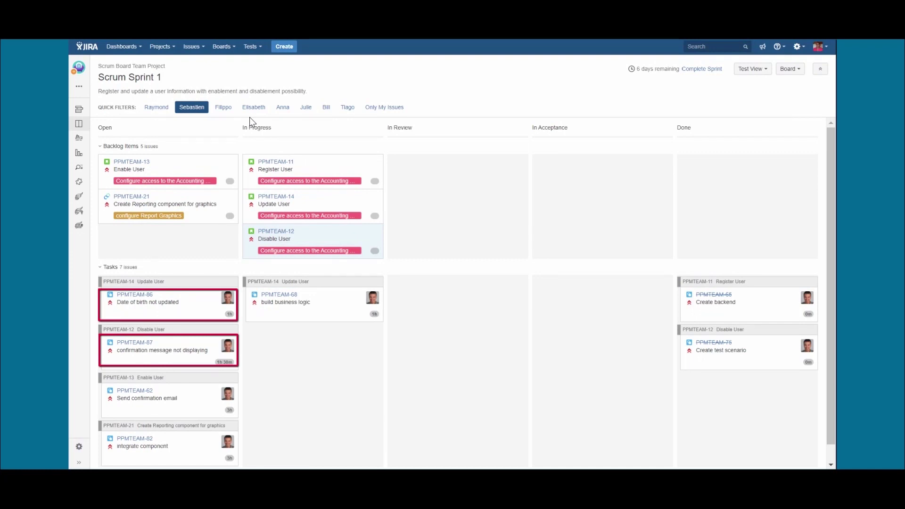
left_click(192, 108)
left_click(282, 111)
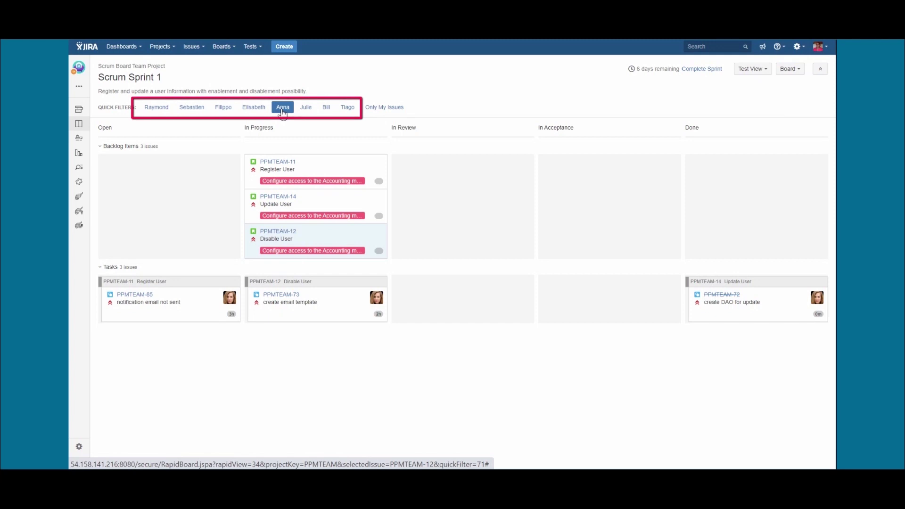
left_click(283, 109)
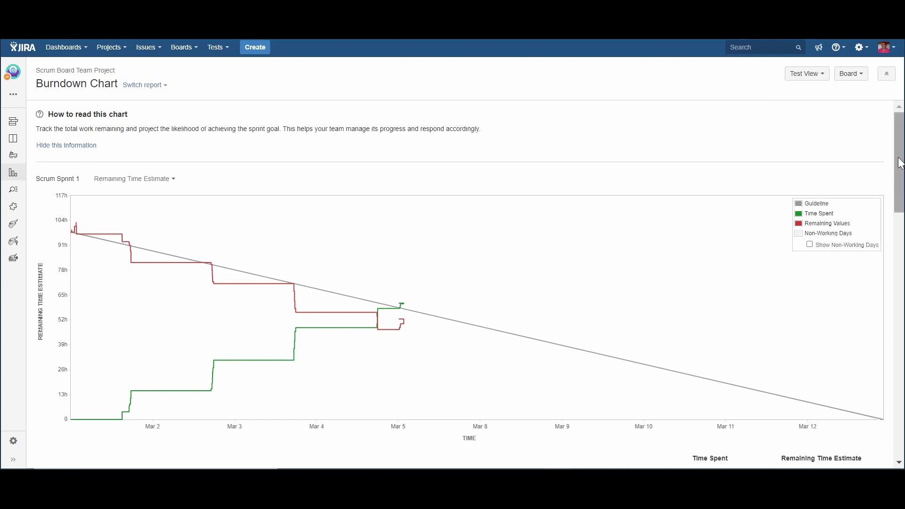
Scroll to the bottom of the burndown chart's event table to review the latest work logs.
scroll(895, 158, "down", 7)
scroll(459, 283, "down", 10)
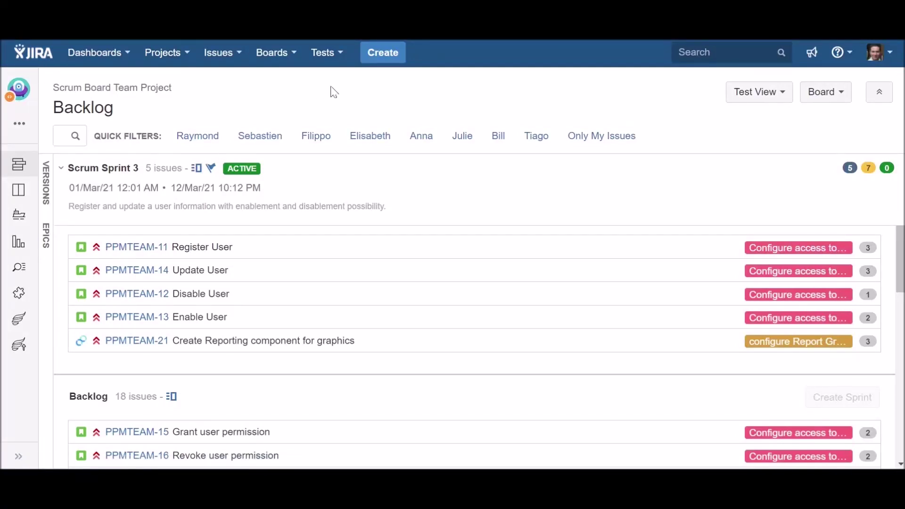
Create a Bug 'Search by user does not return correct data.' describing the ignored search fields.
left_click(390, 55)
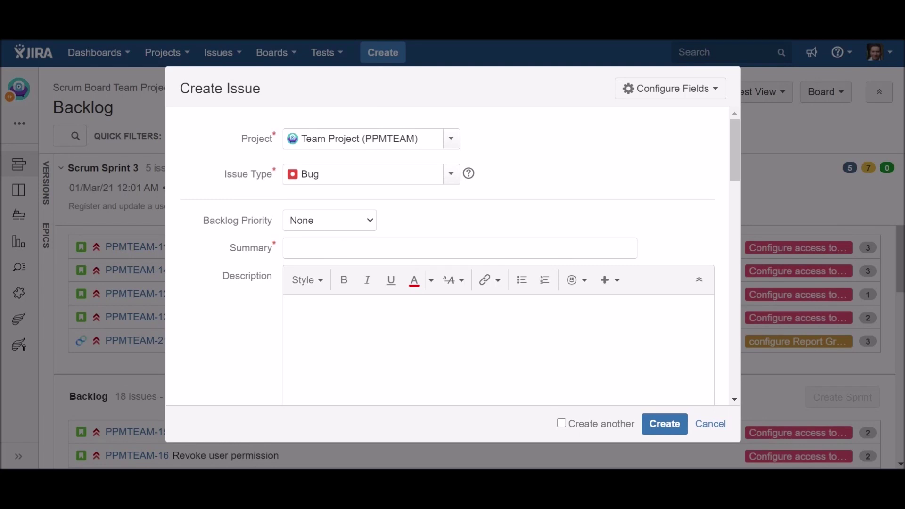
type("Search by user does not return correct data.")
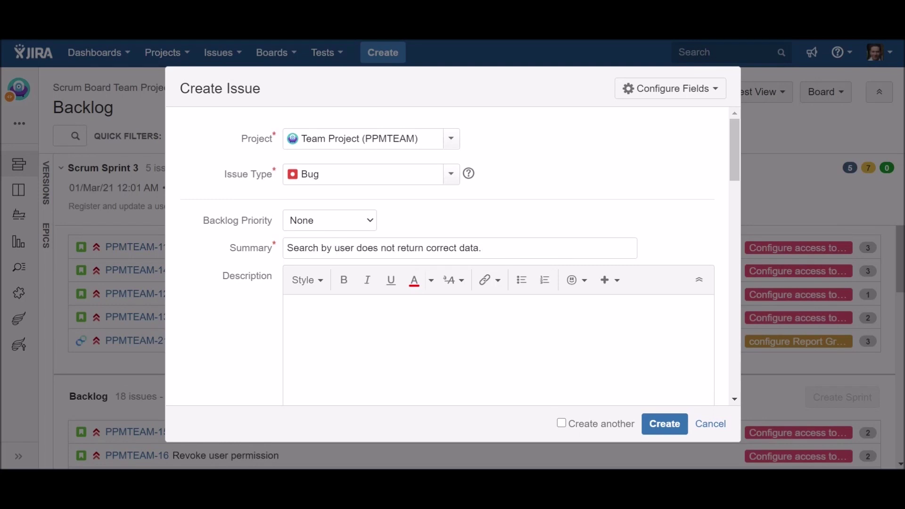
left_click(321, 310)
type("After entering the required search criteria")
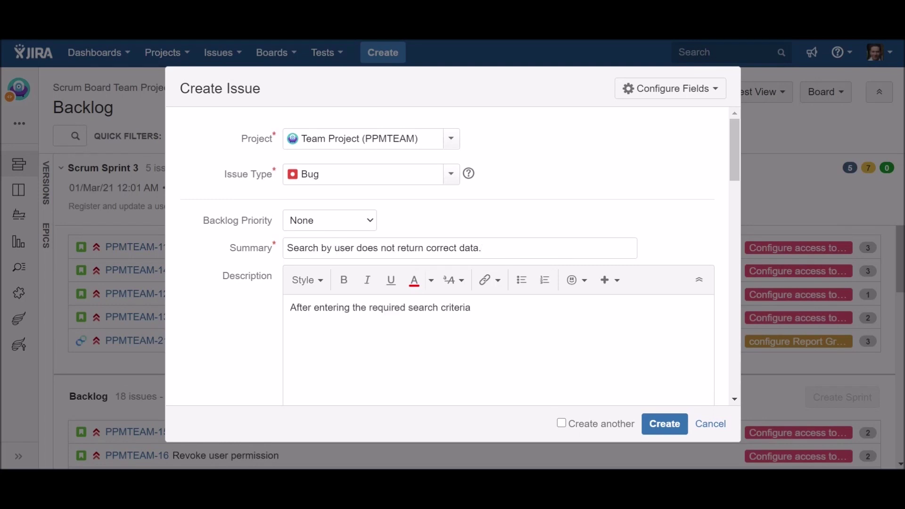
type("and submitting the search request, the fields name, data of birth, nationality and gender are not being taken into account.")
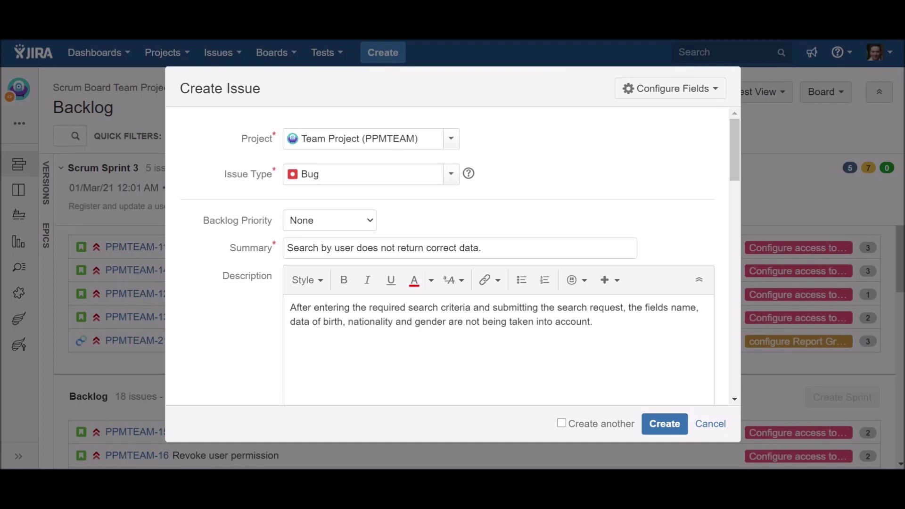
left_click(410, 330)
scroll(409, 330, "down", 3)
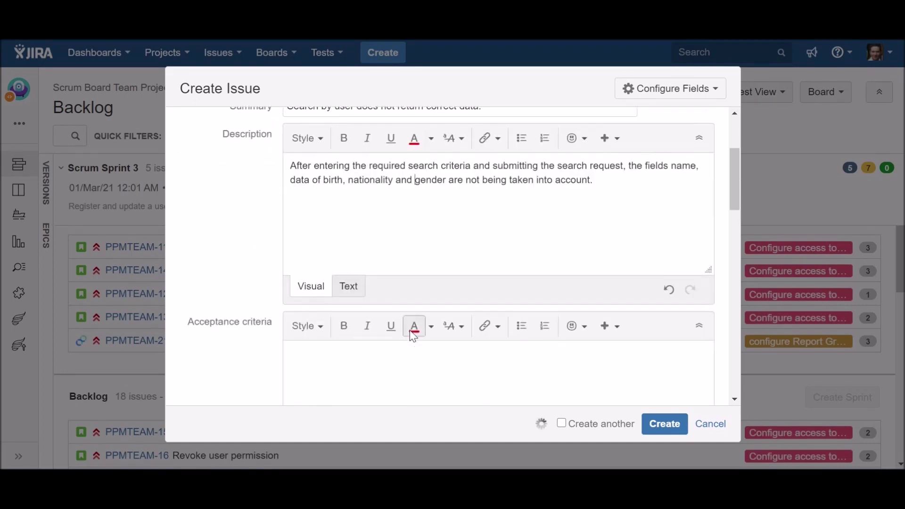
scroll(410, 332, "down", 6)
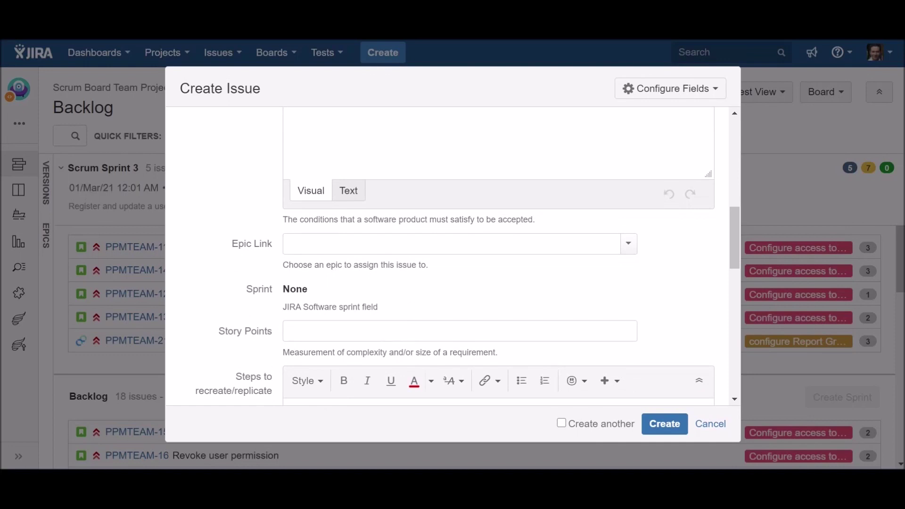
left_click(368, 330)
Enter three recreate steps: select search operation, enter name, date of birth, nationality and gender, press search.
scroll(459, 347, "down", 4)
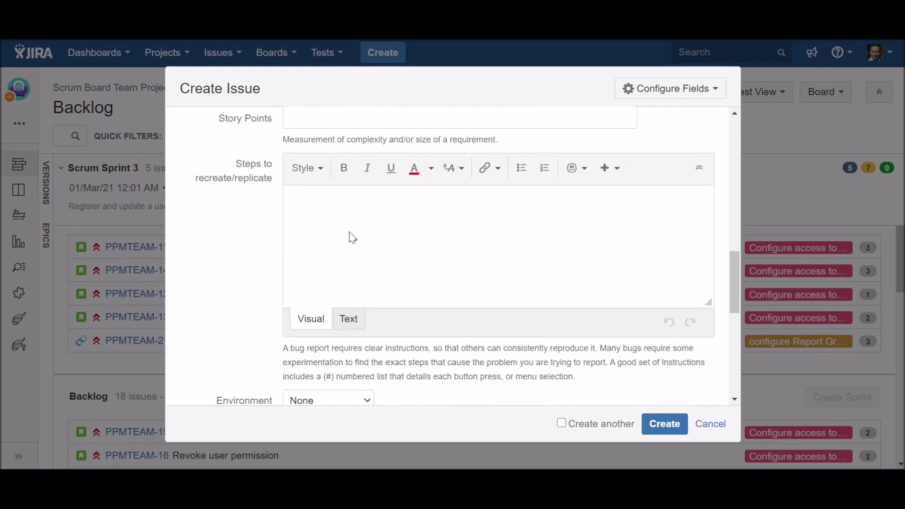
left_click(324, 208)
type("- Select the search operation;")
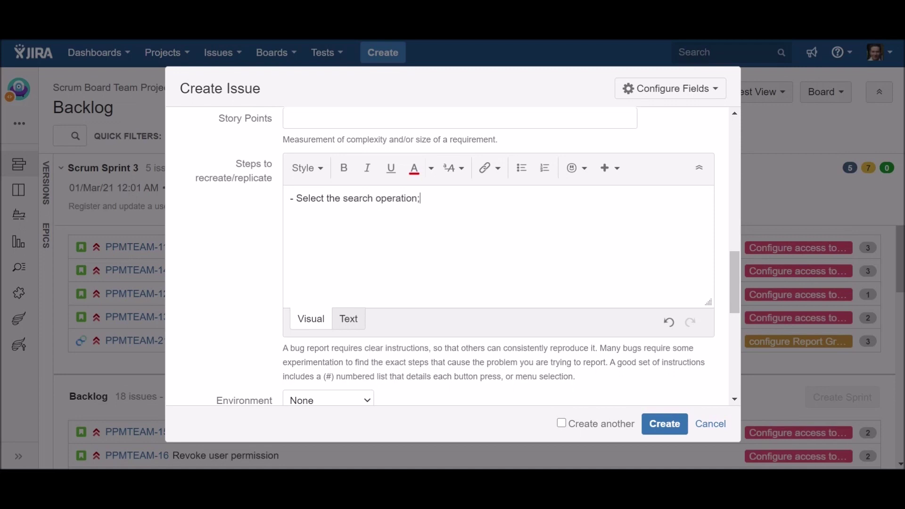
key("Return")
type("- Enter data for the name,")
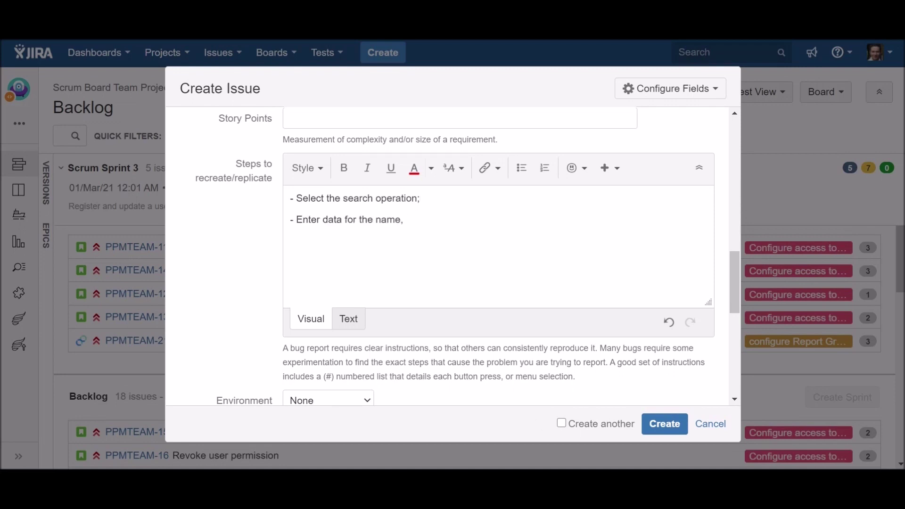
type(" date of birth, nationality and gender;")
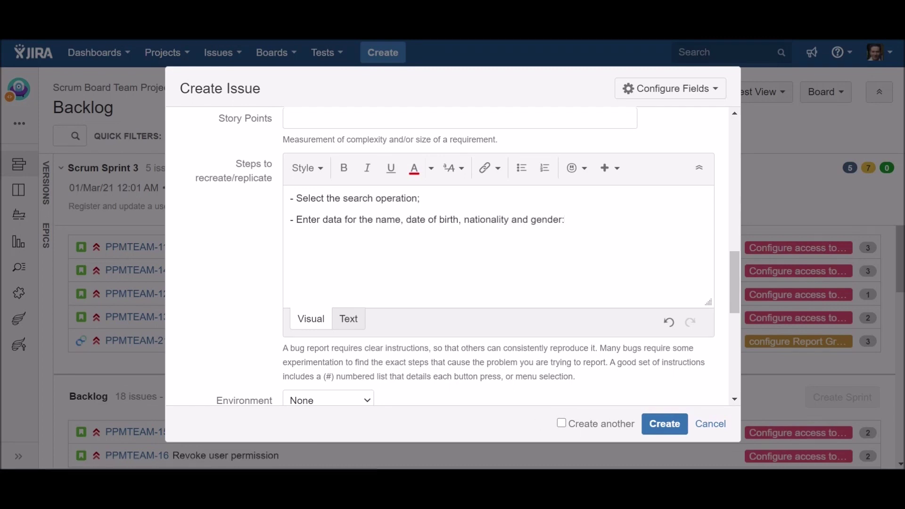
key("Return")
type("- press the search button;")
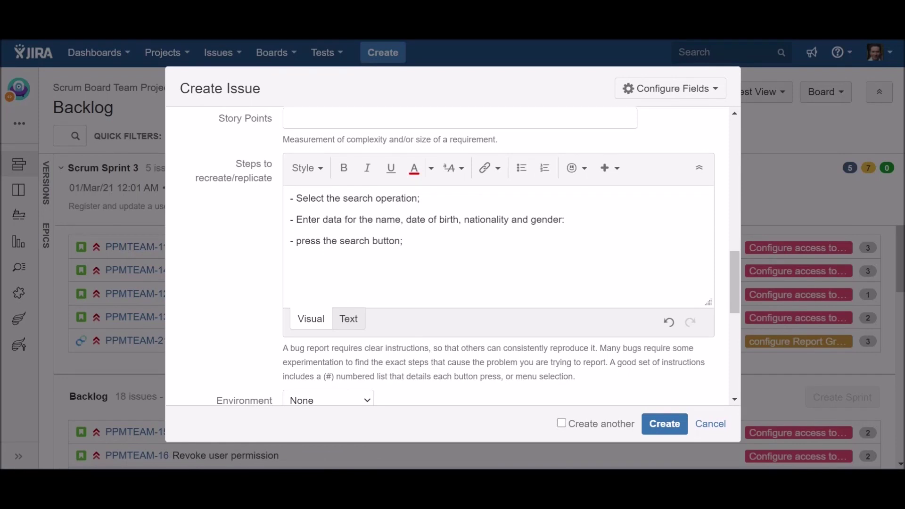
scroll(464, 339, "up", 6)
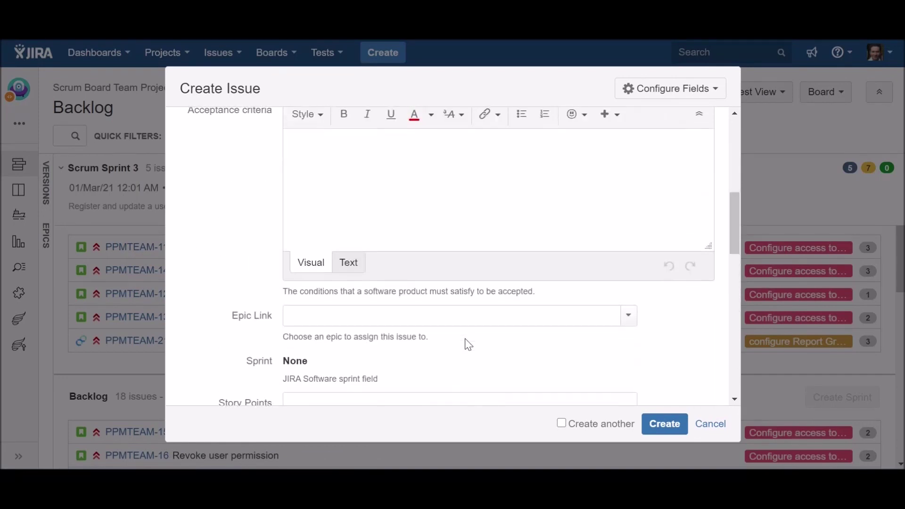
Add four acceptance criteria covering name, date of birth, nationality and gender search.
scroll(464, 342, "up", 2)
left_click(331, 227)
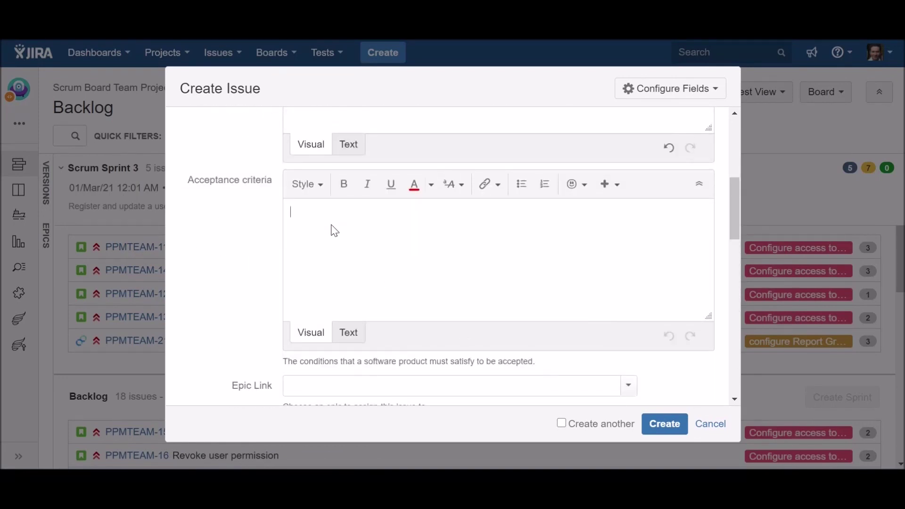
type("- Search by name returns all records matching at least that expression in the name field;")
key("Return")
type("- Search by data of birth returns all records matching exactly that date in the date of birth field;")
key("Return")
type("- Search by nationality returns all records matching exactly that in the nationality field;")
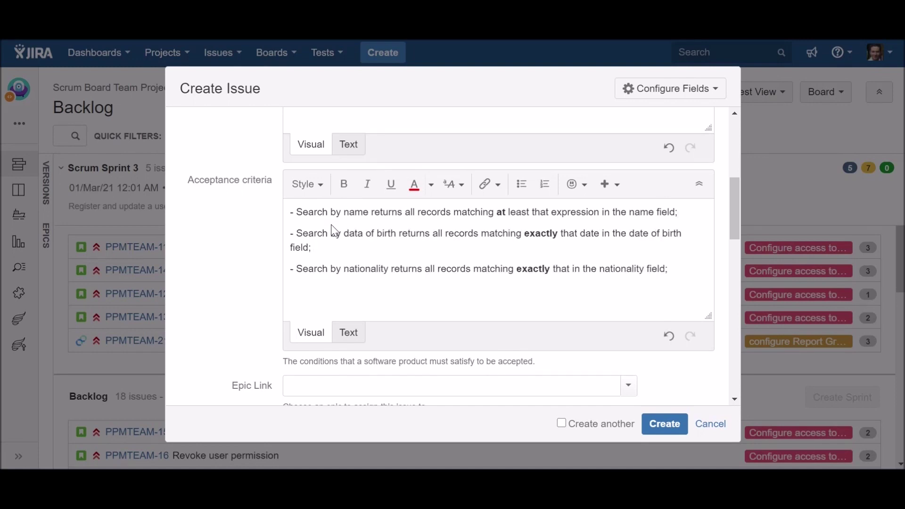
key("Return")
type("- Search by gender returns all records matching exactly that in the gender field;")
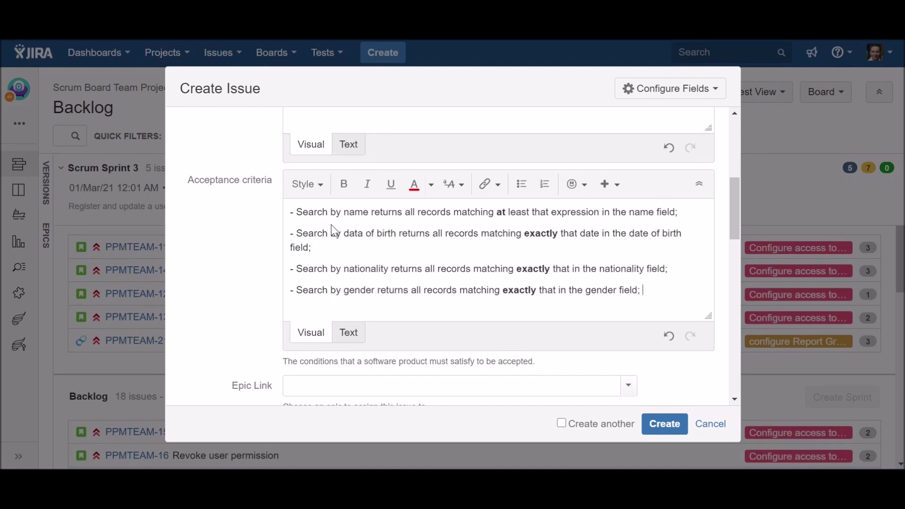
Set the bug's environment to ACCEPTANCE and severity to Critical.
left_click_drag(735, 215, 735, 341)
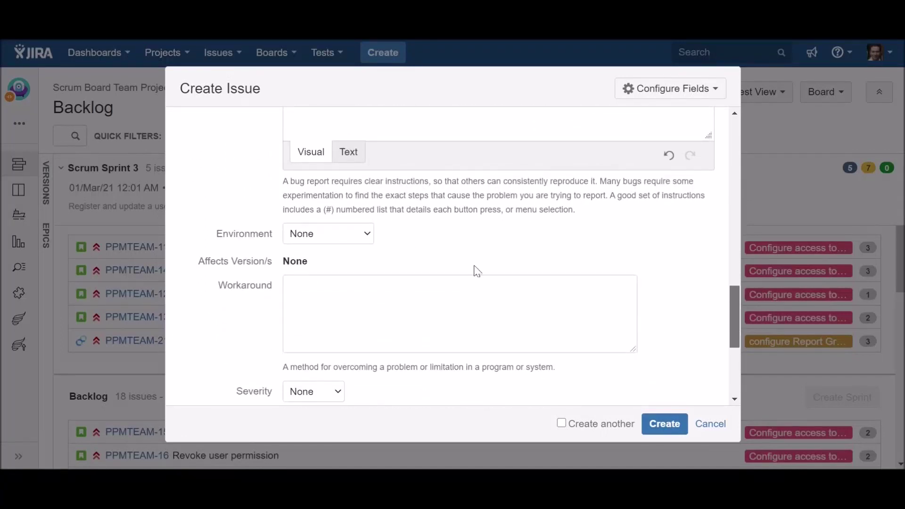
left_click(364, 234)
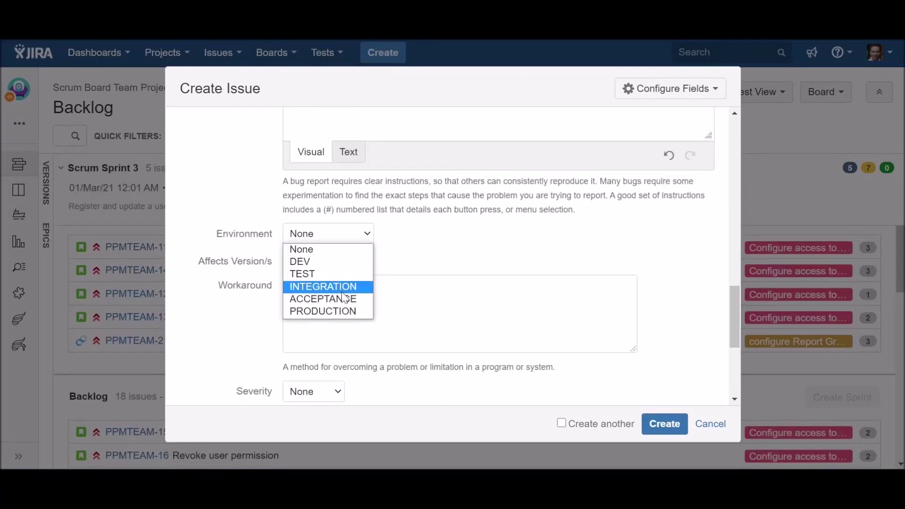
left_click(347, 300)
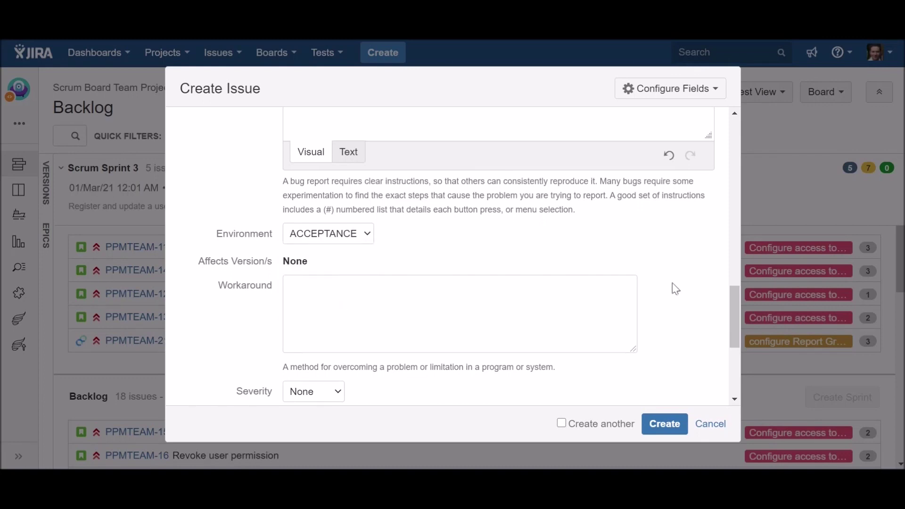
left_click_drag(734, 330, 738, 351)
left_click(339, 290)
left_click(323, 330)
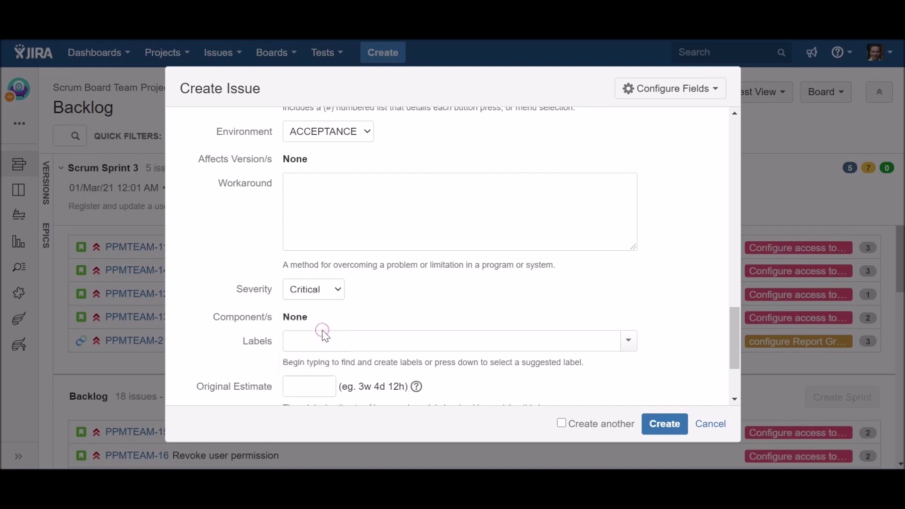
Enter 'No workaround found' as the workaround and submit the bug.
left_click(287, 183)
type("No workaround found")
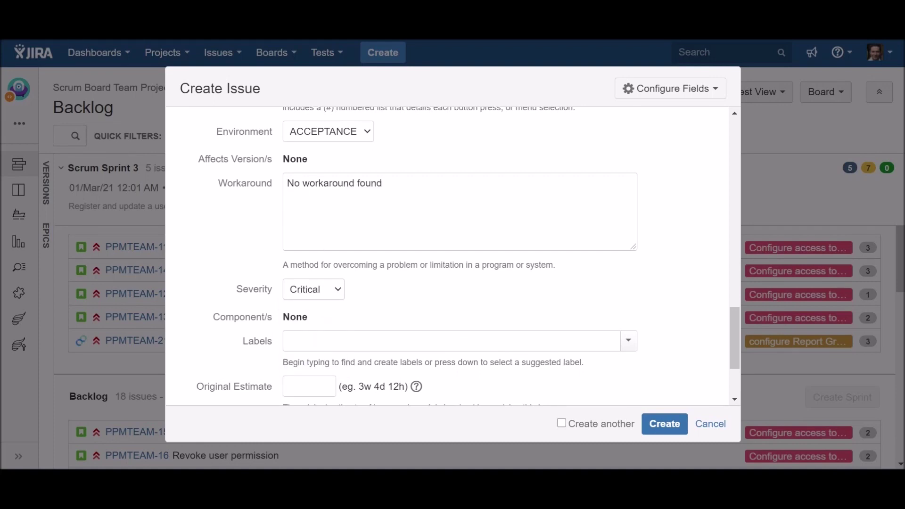
scroll(453, 254, "down", 3)
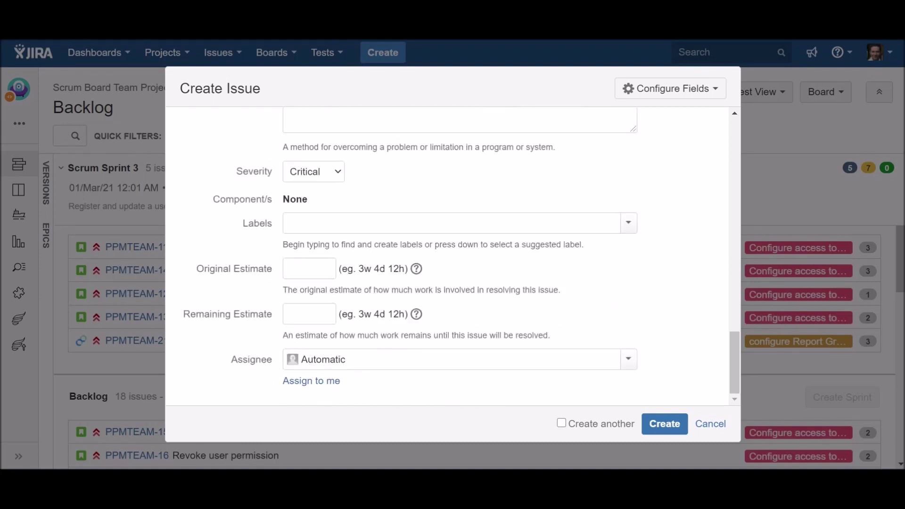
left_click(657, 426)
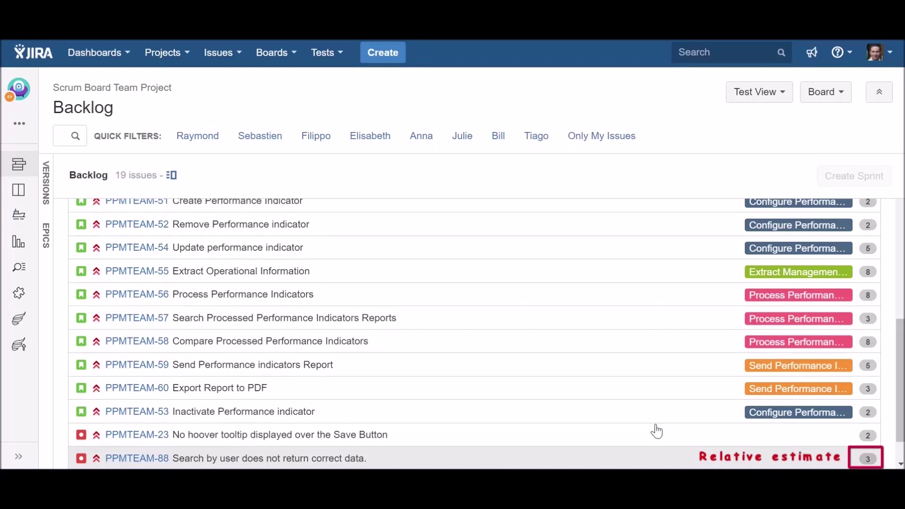
Drag bug PPMTEAM-88 from the backlog into Scrum Sprint 3 and confirm the move.
left_click_drag(76, 460, 81, 315)
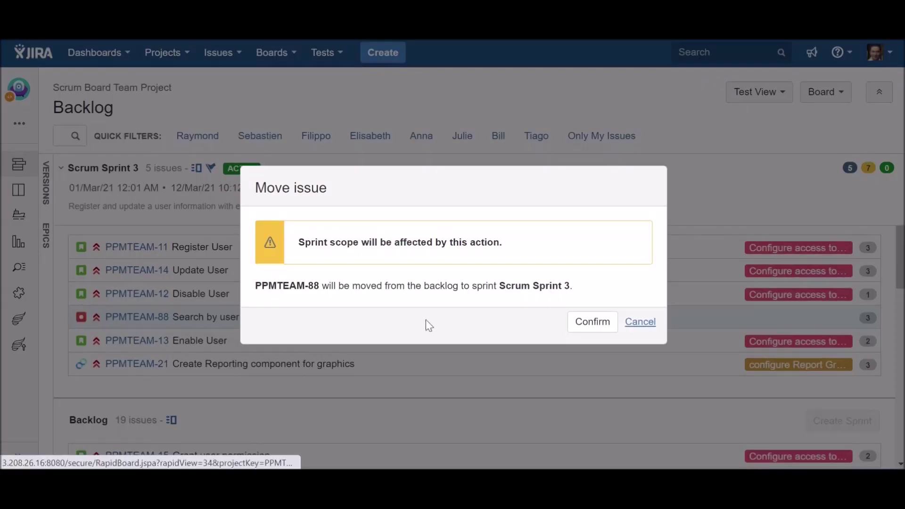
left_click(583, 323)
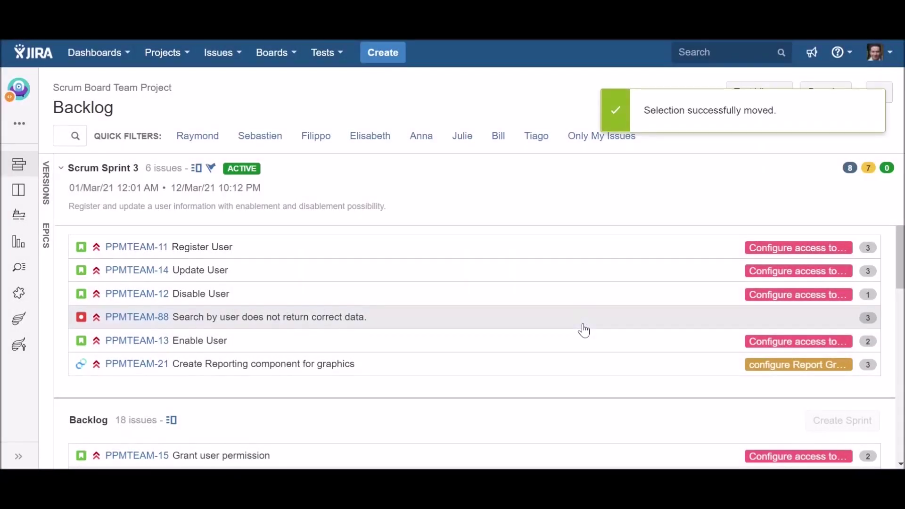